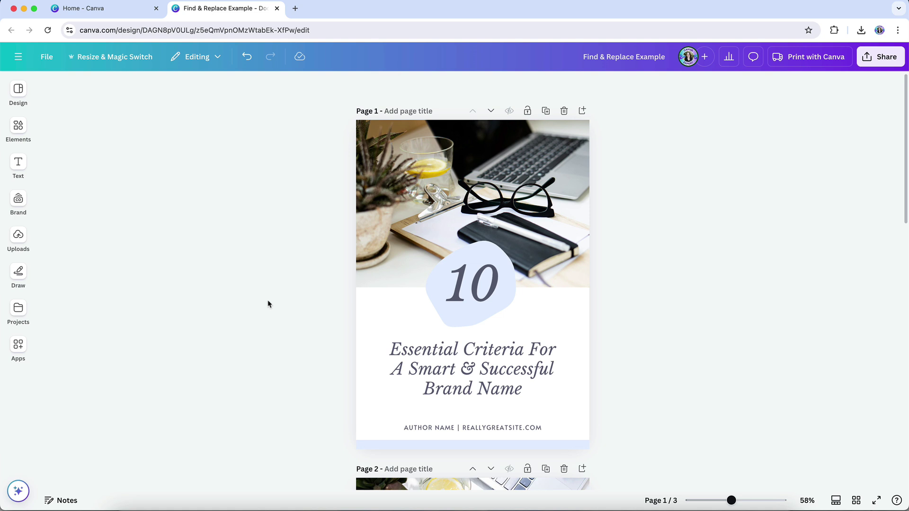
# - Open the File menu of the Find & Replace Example design
pyautogui.click(46, 56)
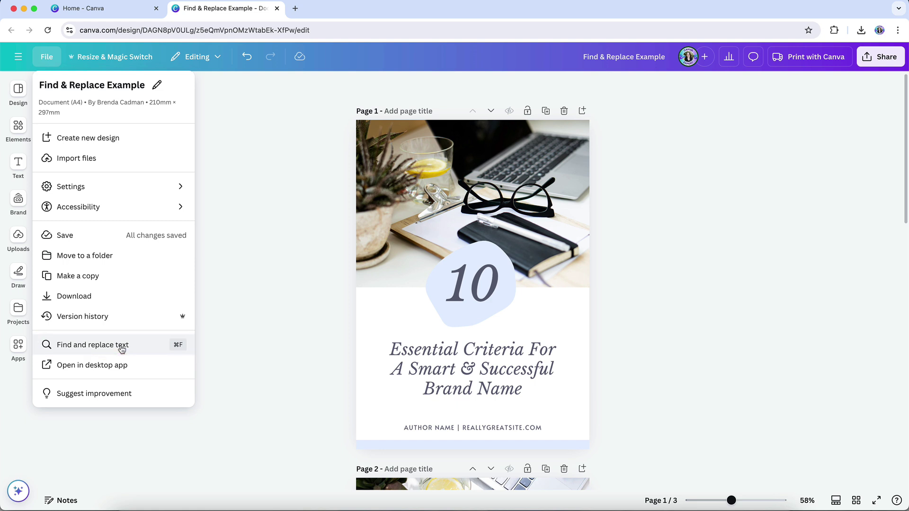
# - Use Find and replace to change 'A Smart & Successful' to 'An Intelligent' everywhere
pyautogui.click(272, 325)
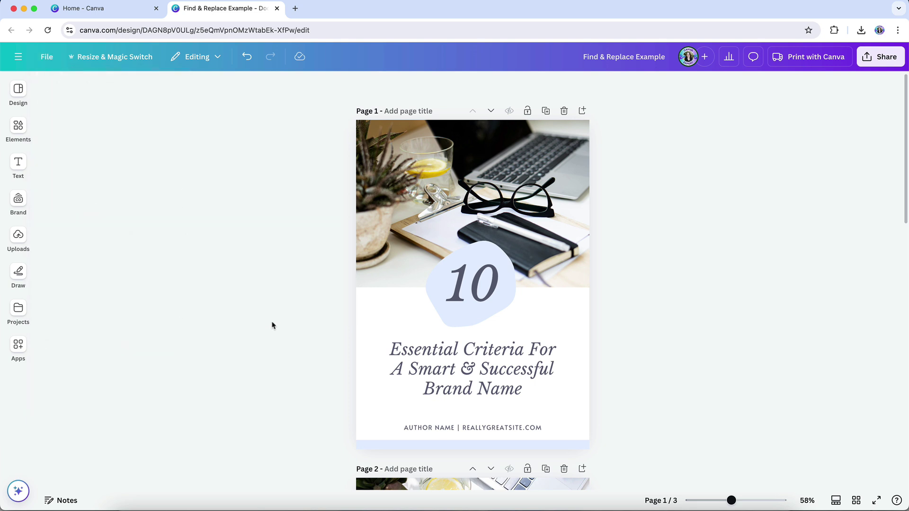
pyautogui.press('super+f')
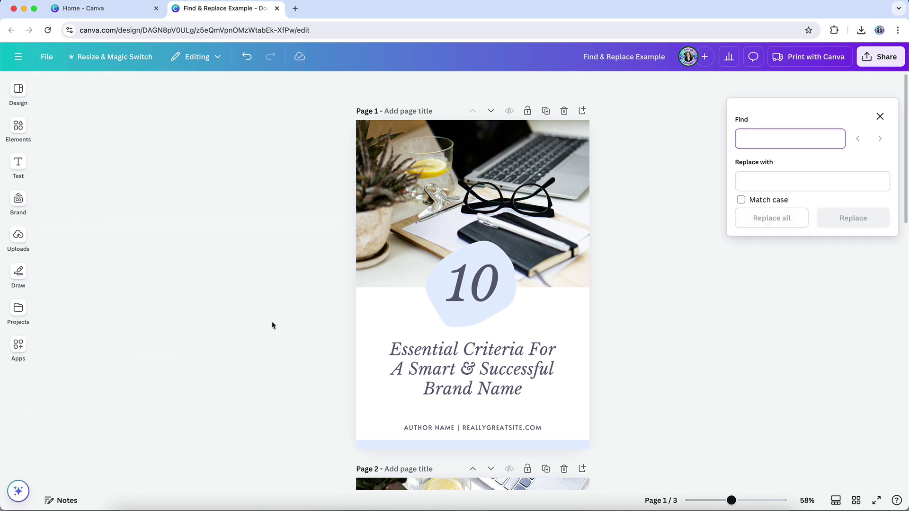
pyautogui.write('A Smart & Successful')
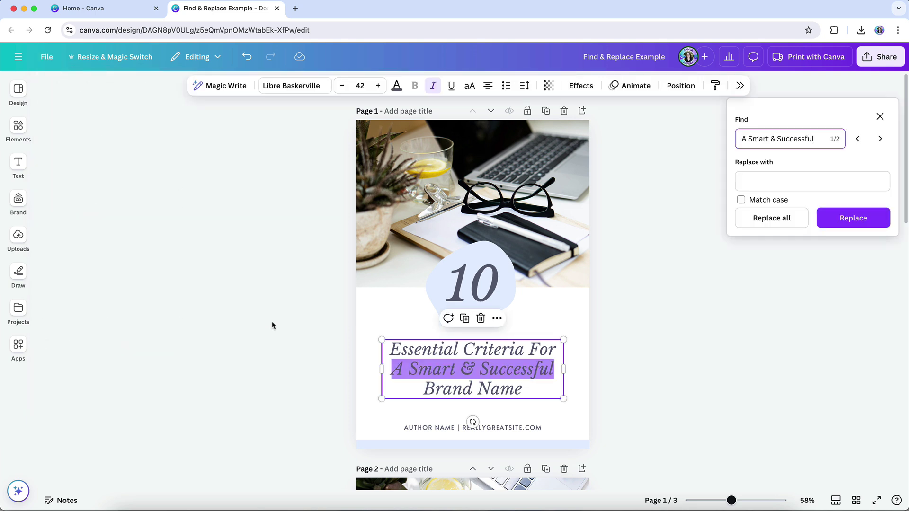
pyautogui.click(765, 187)
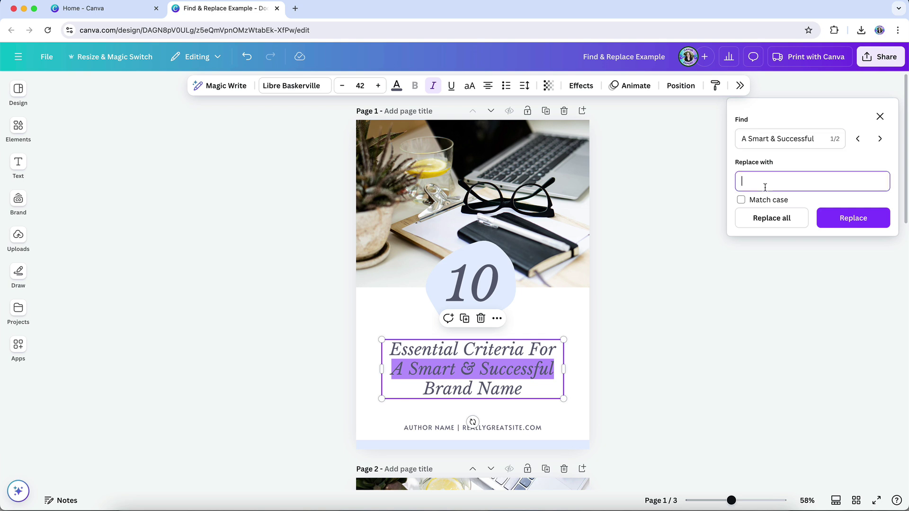
pyautogui.write('An Intellige')
pyautogui.write('nt')
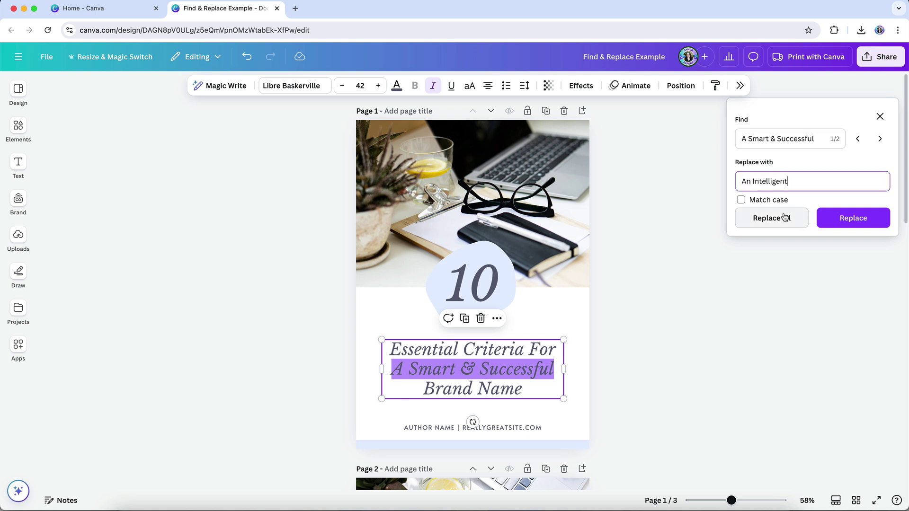
pyautogui.click(771, 218)
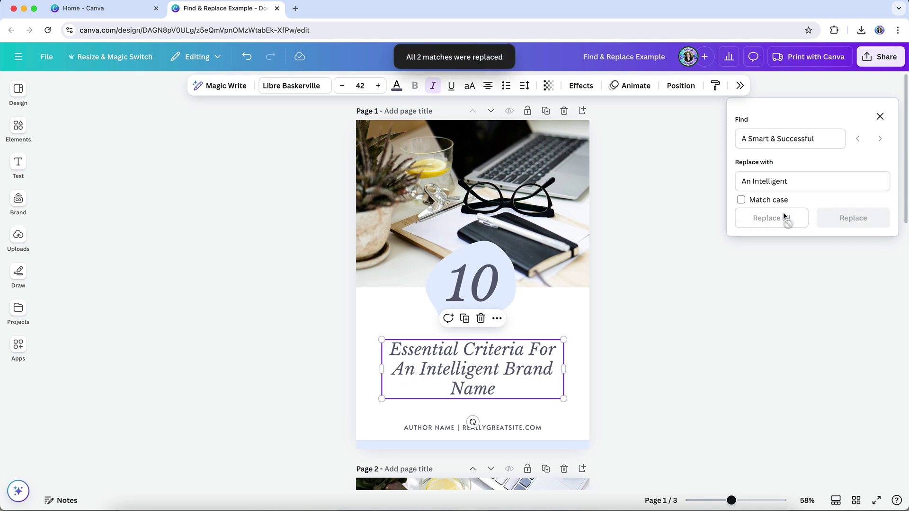